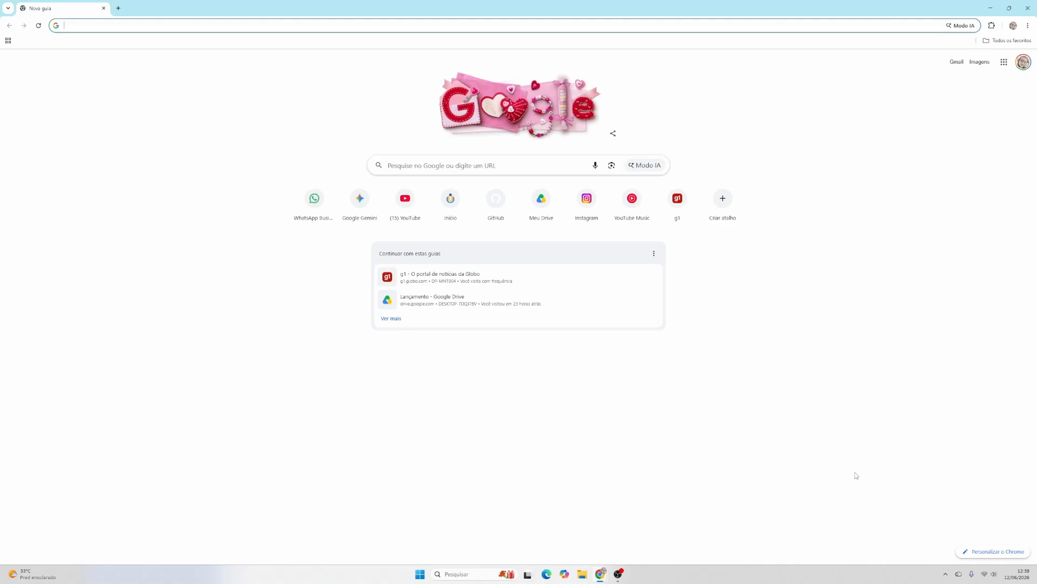
pyautogui.write('www')
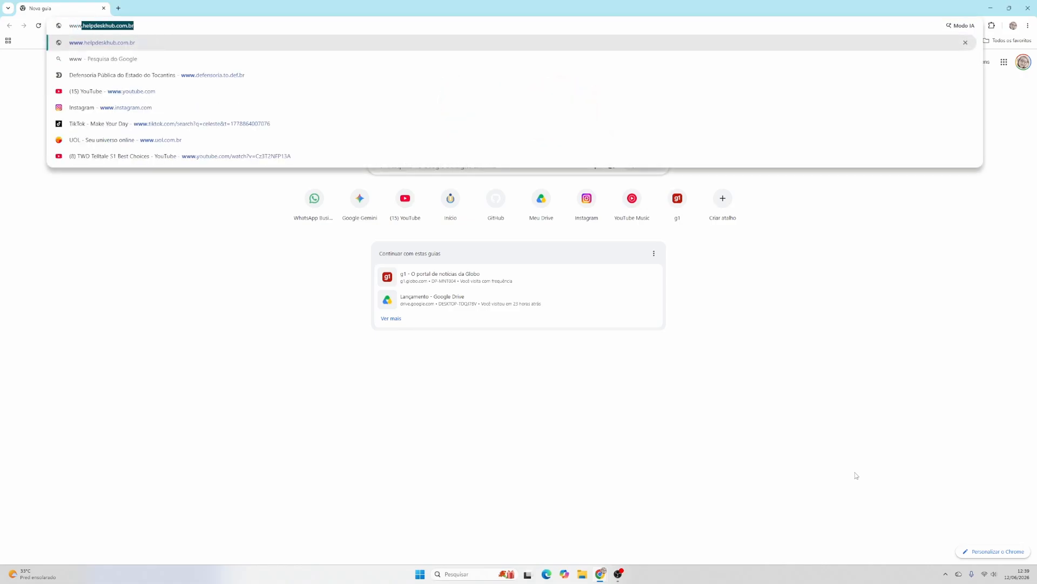
pyautogui.write('.')
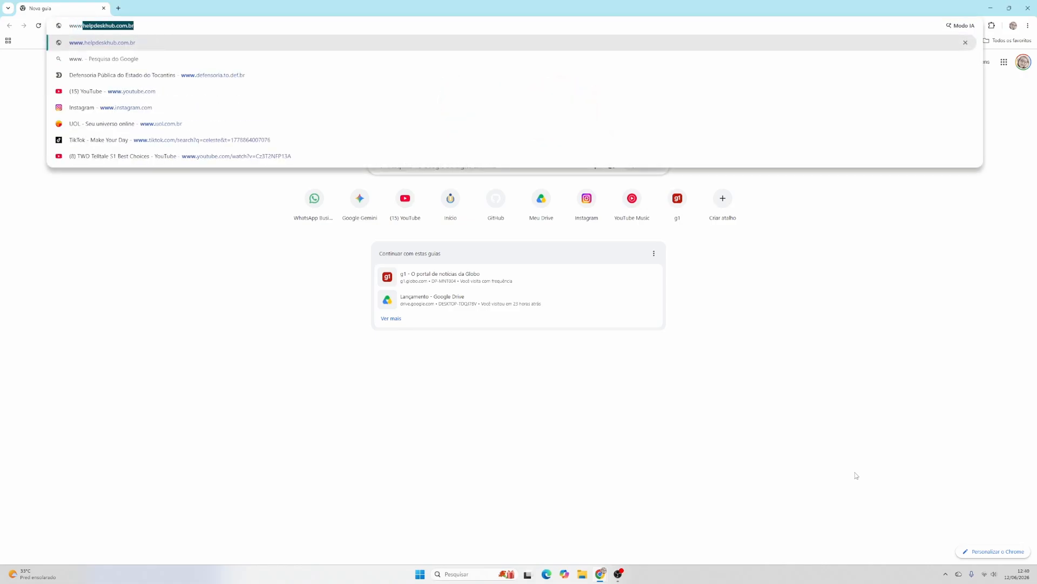
pyautogui.write('he')
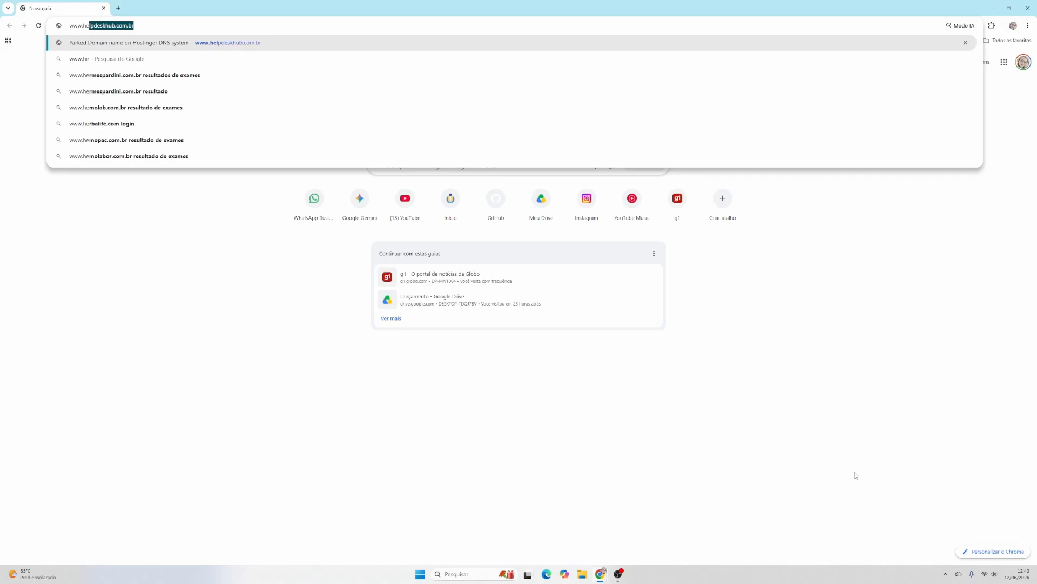
pyautogui.press('Right')
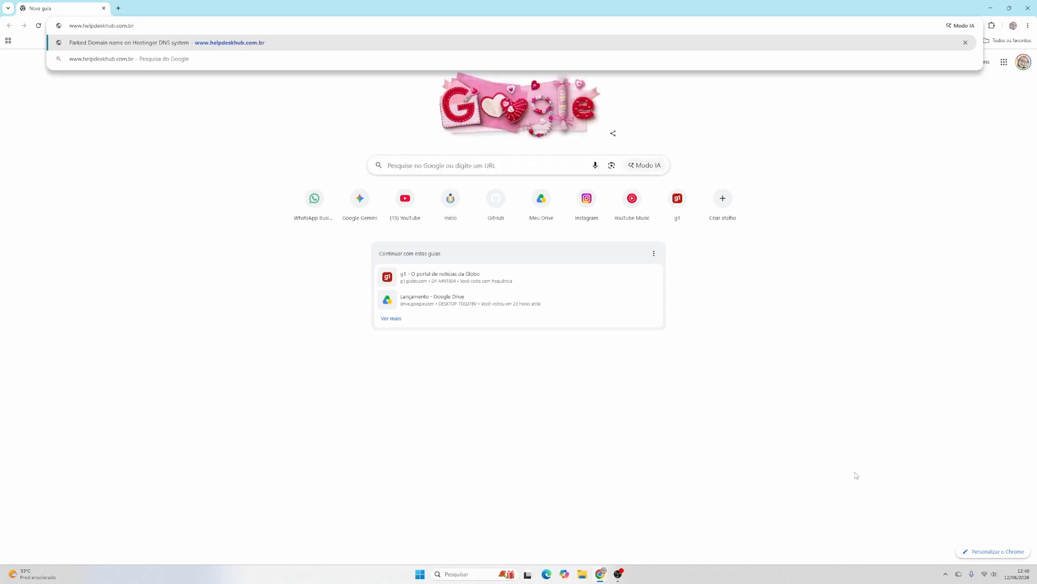
pyautogui.press('Return')
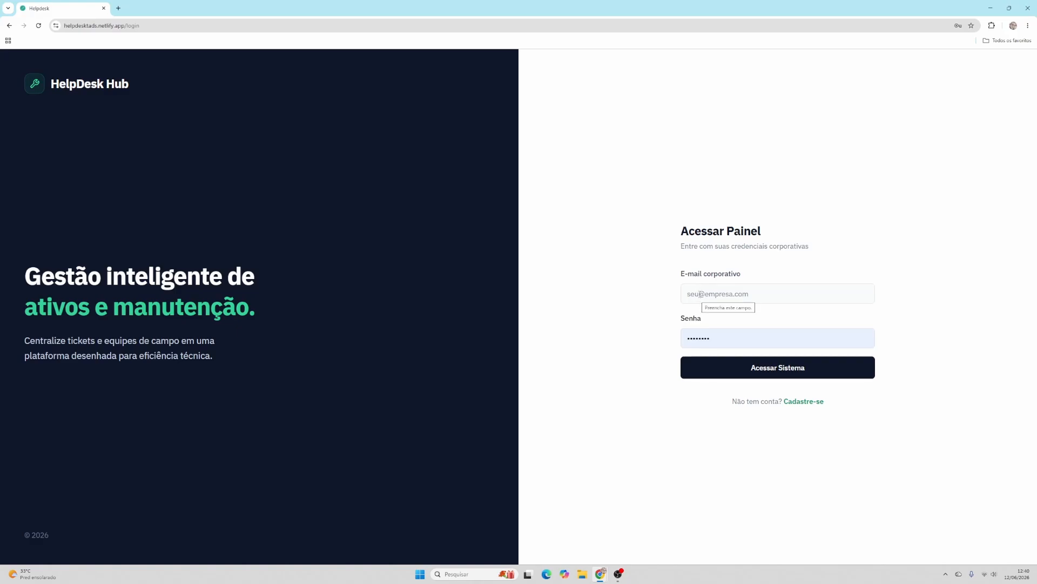
# - Fill in the corporate e-mail and password with the saved servidor account and sign in to the system
pyautogui.click(701, 294)
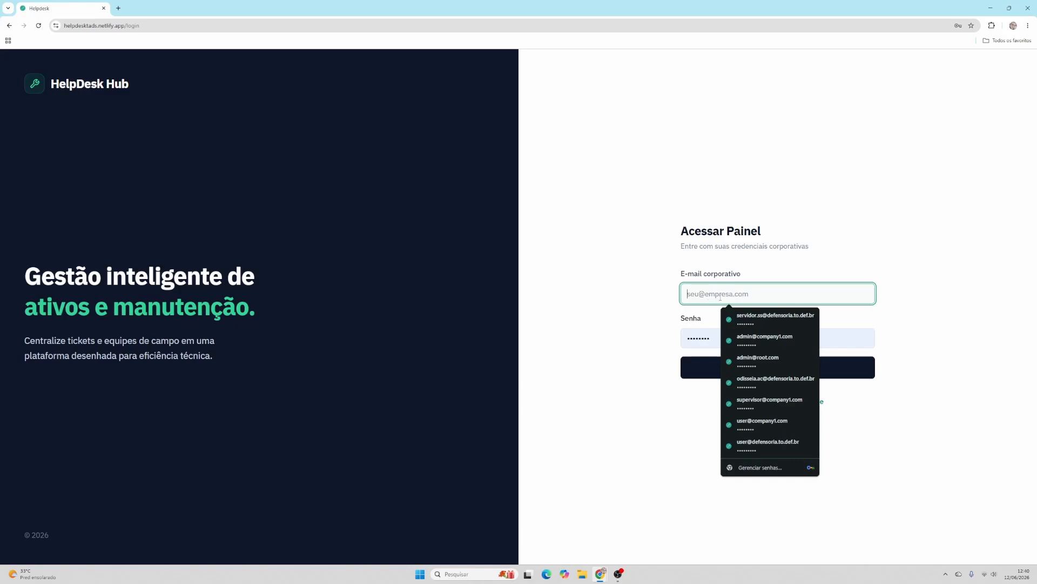
pyautogui.click(735, 318)
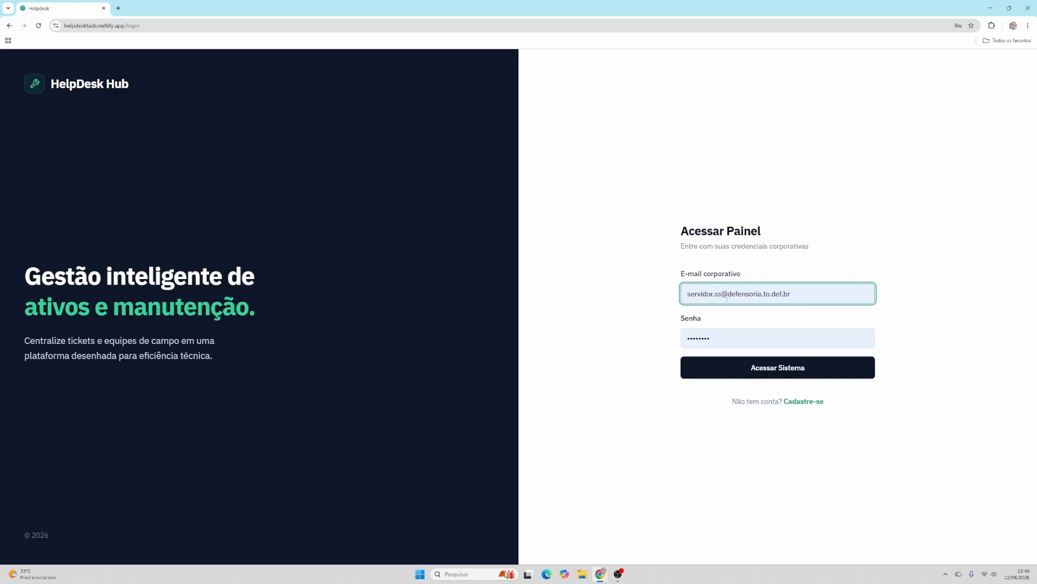
pyautogui.click(719, 335)
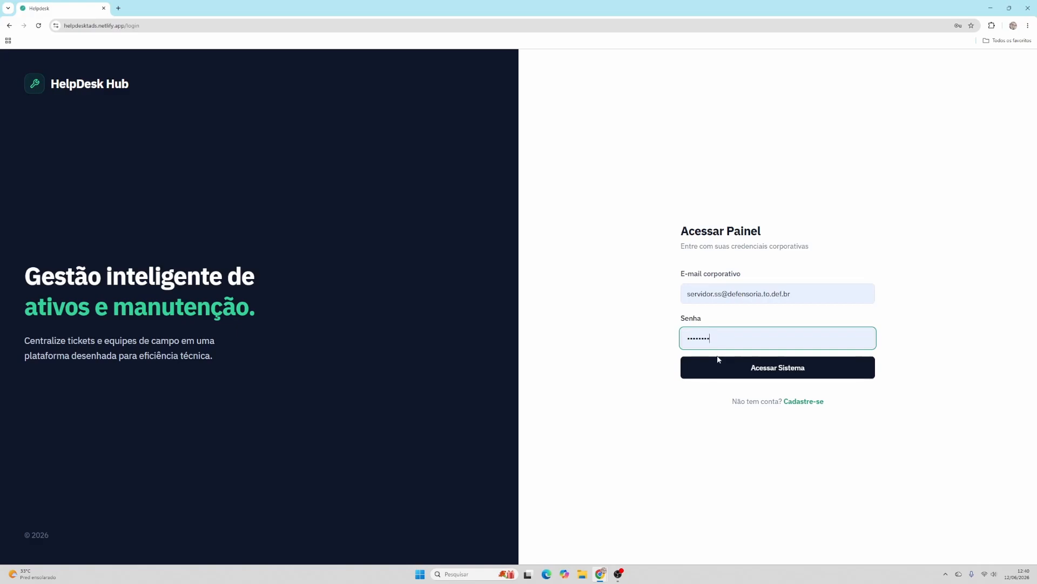
pyautogui.click(754, 371)
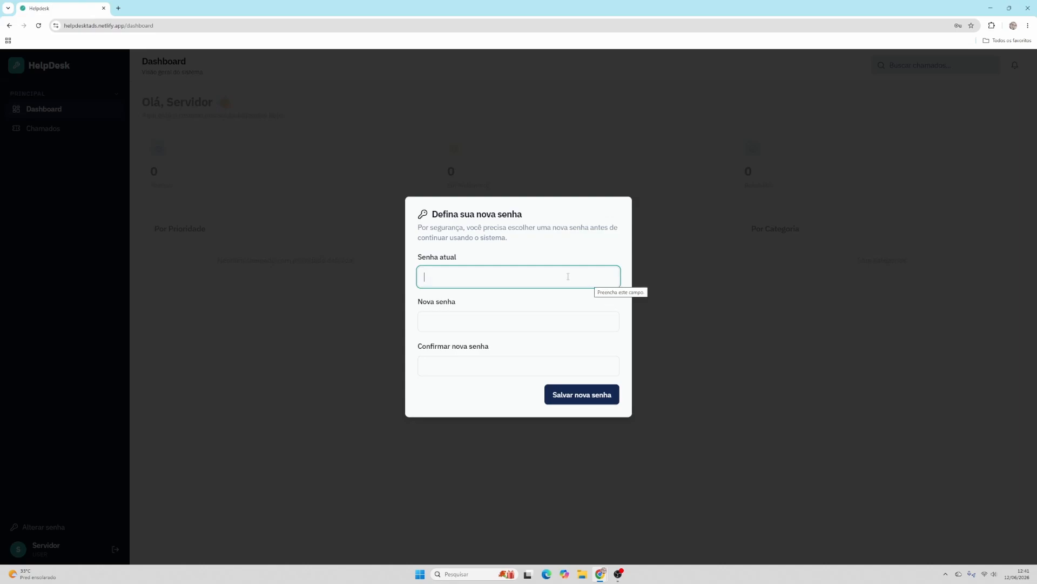
# - Complete the required password change by confirming the new account password and saving it
pyautogui.click(427, 367)
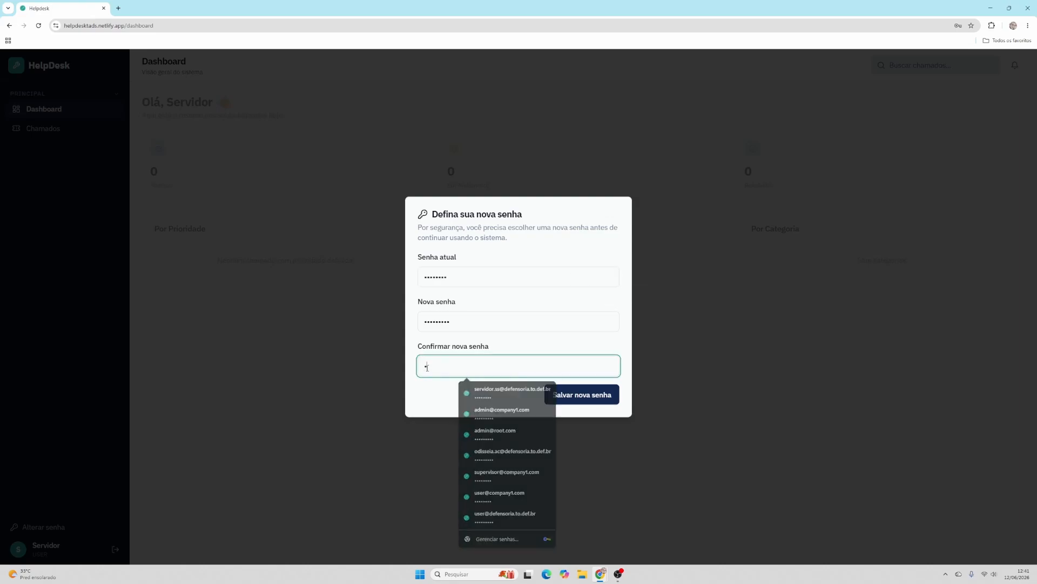
pyautogui.write('*********')
pyautogui.press('Return')
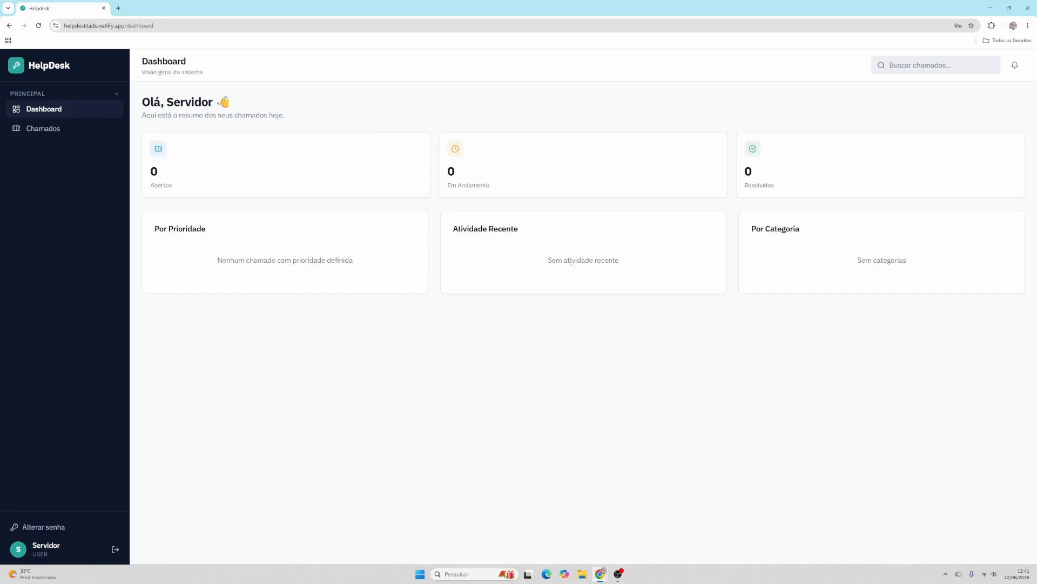
# - Start a new ticket titled "Ar condicionado não funciona" with the description "não está gelando."
pyautogui.click(52, 133)
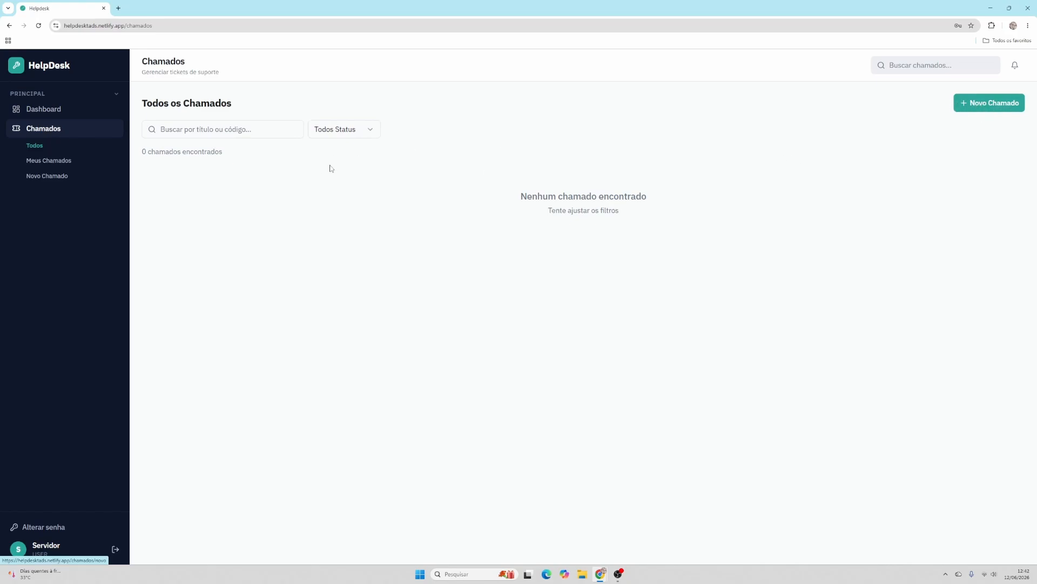
pyautogui.click(45, 177)
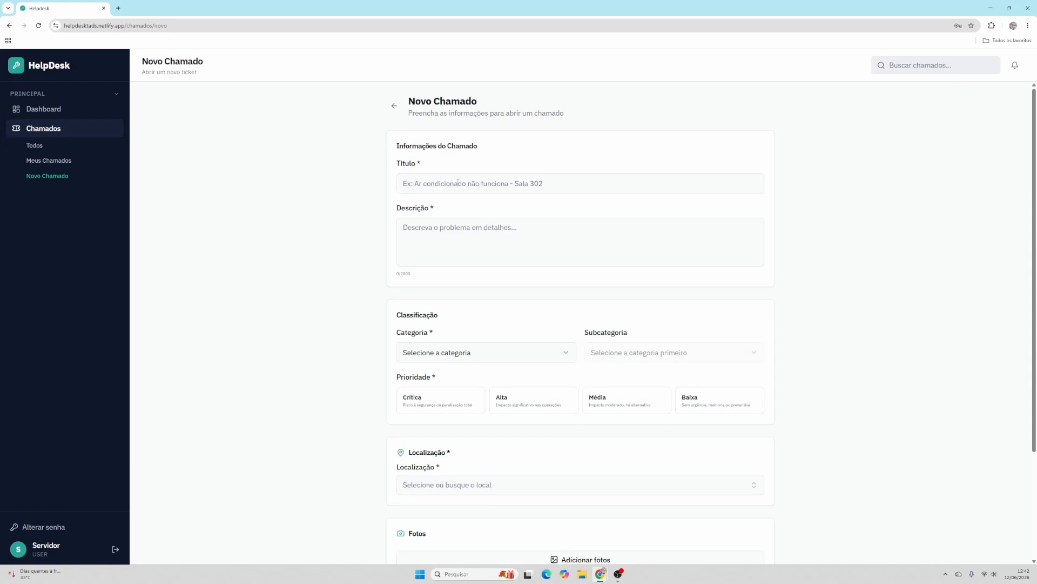
pyautogui.click(458, 182)
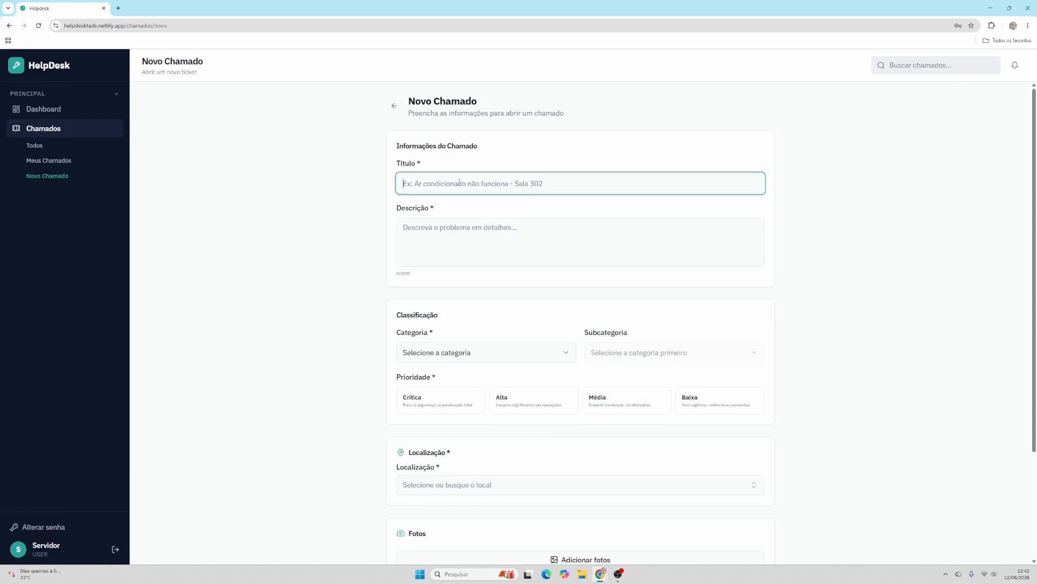
pyautogui.write('Ar c')
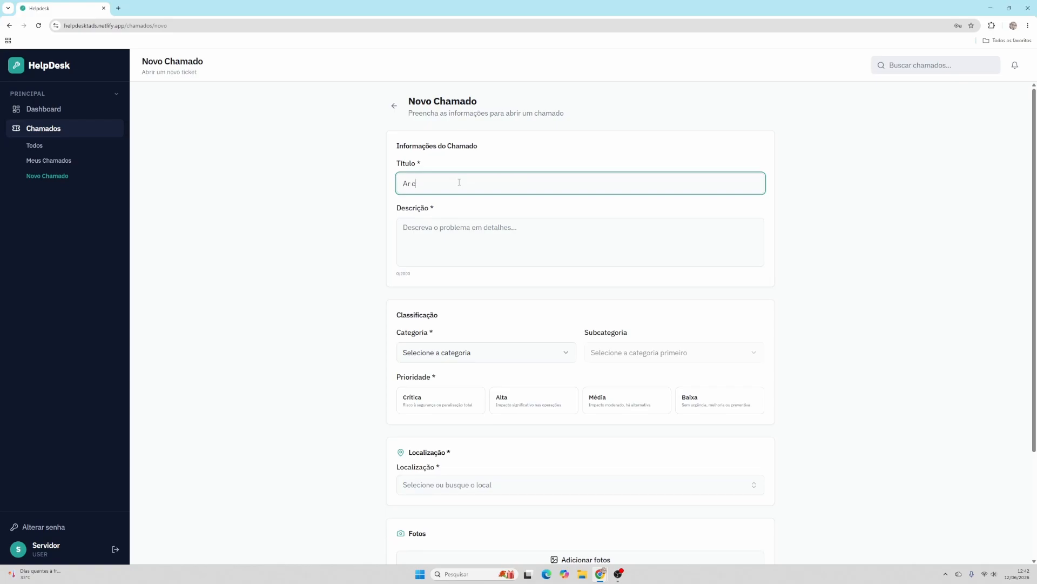
pyautogui.write('ondicionado não funciona')
pyautogui.click(448, 241)
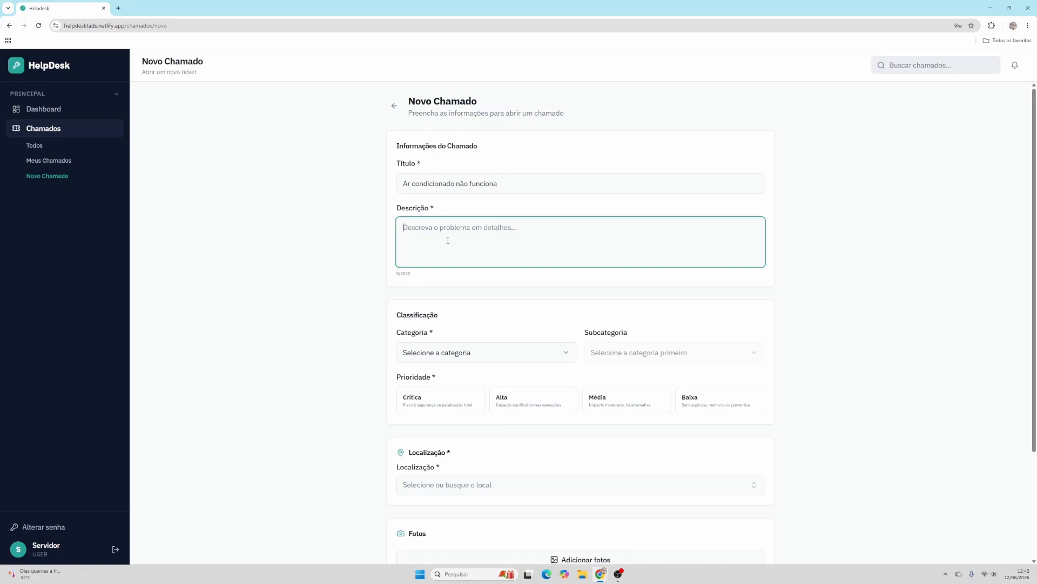
pyautogui.write('não está gelando.')
# - Classify the ticket as MANUTENÇÃO DE AR CONDICIONADO, subcategory Manutenção Corretiva (Troca de peças), with priority Média
pyautogui.scroll(-1, 448, 240)
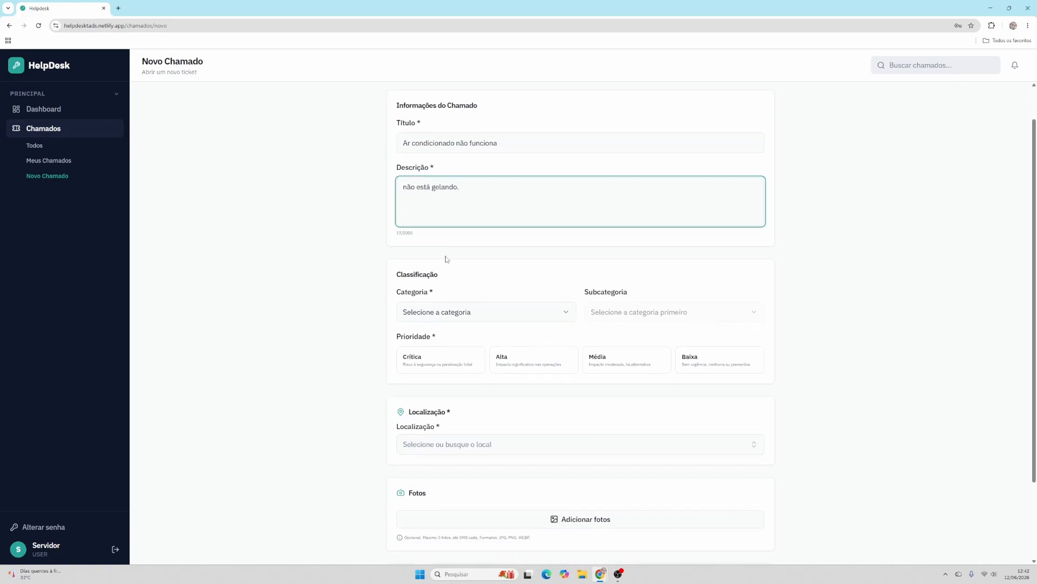
pyautogui.click(499, 311)
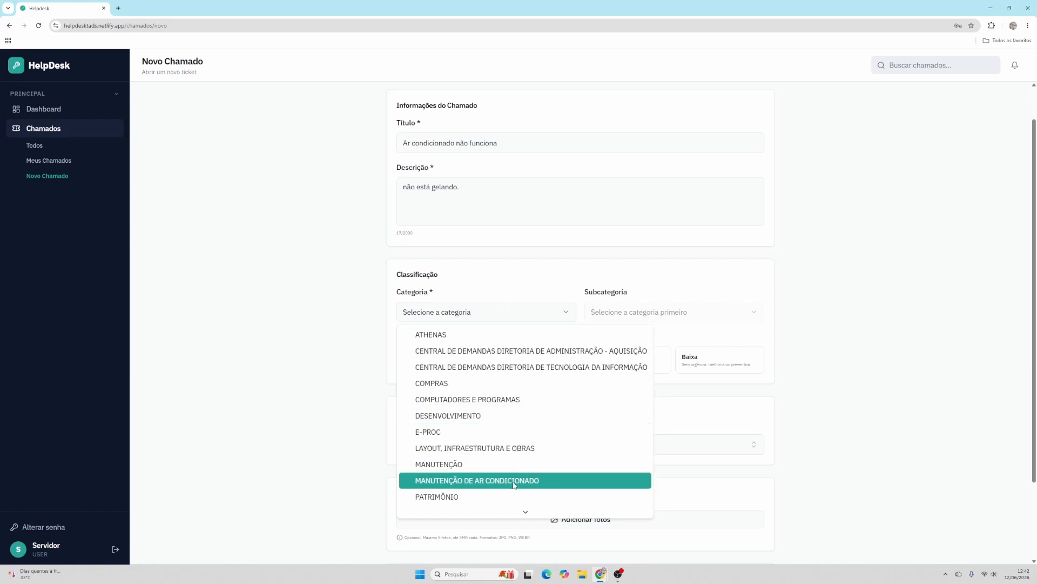
pyautogui.click(491, 482)
pyautogui.click(656, 319)
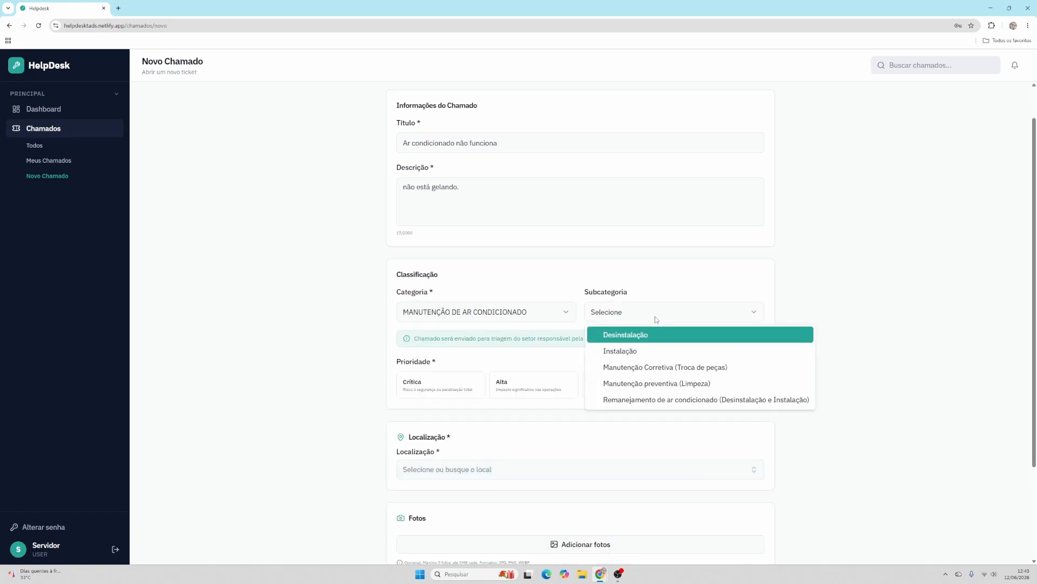
pyautogui.click(694, 368)
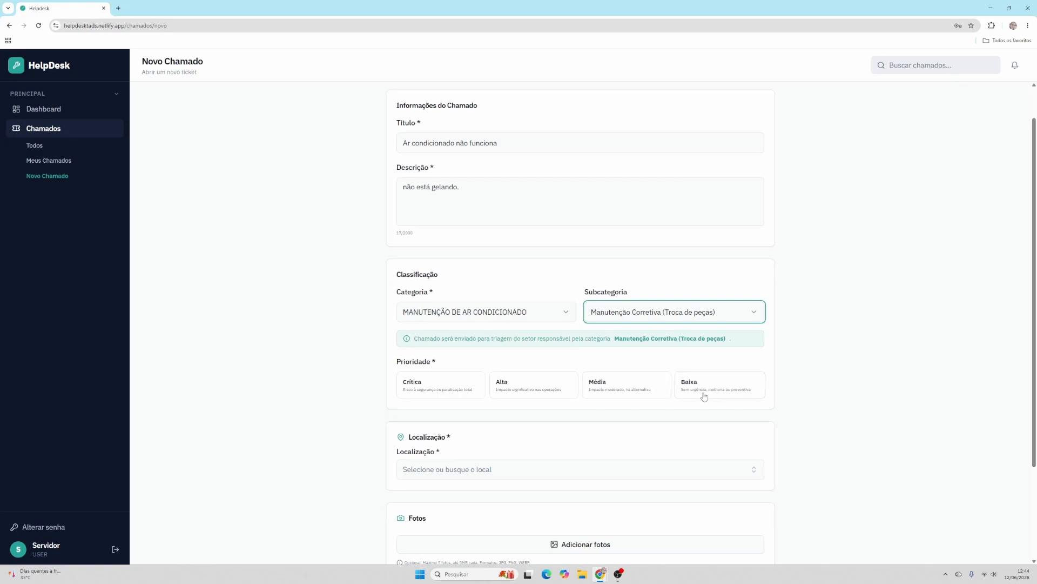
pyautogui.click(637, 396)
# - Search for "dinfra", set the location to Sede Administrativa › Térreo › Diretoria de Infraestrutura, and create the ticket
pyautogui.scroll(-2, 504, 367)
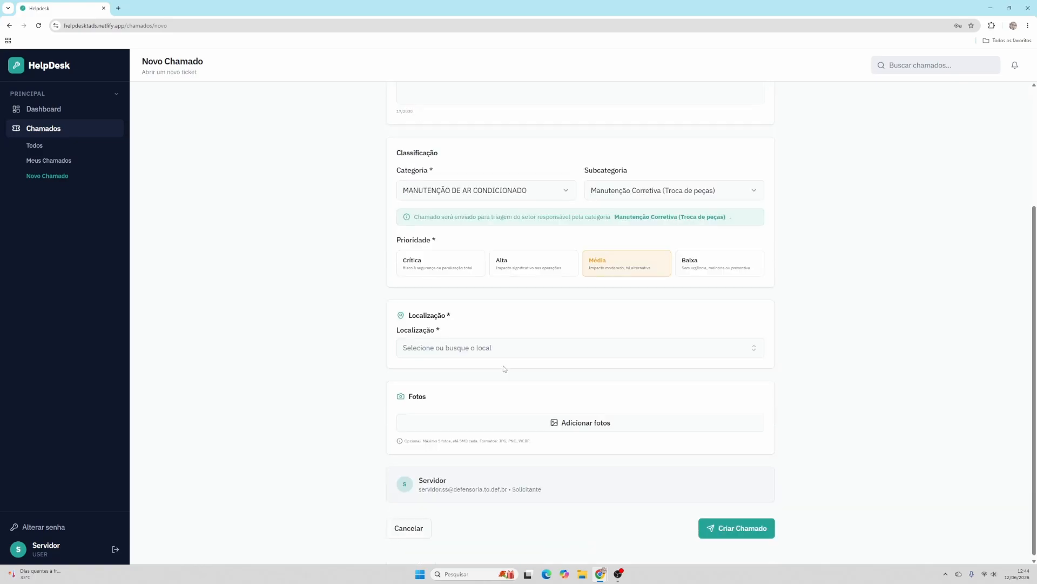
pyautogui.click(500, 352)
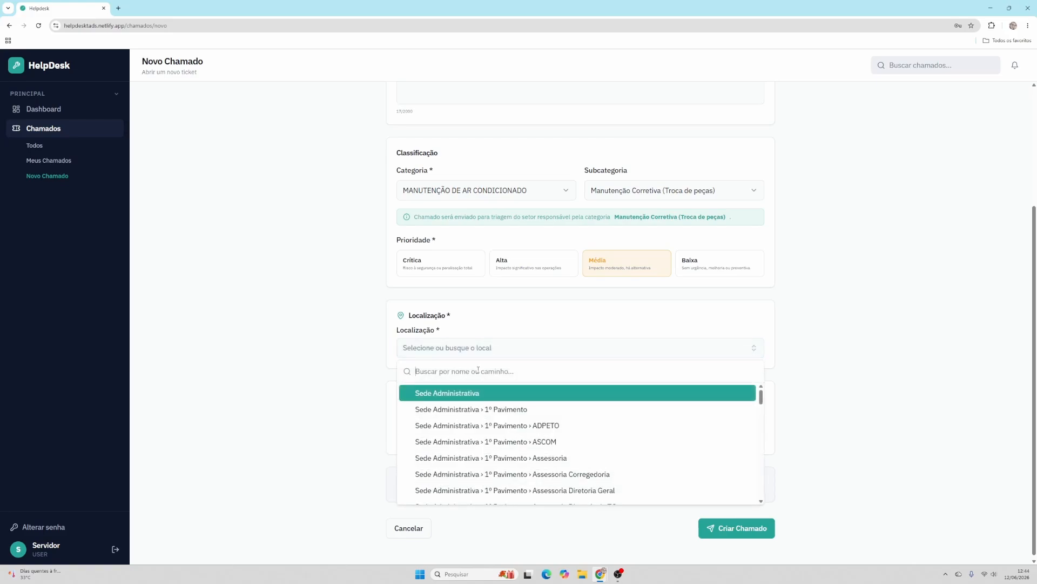
pyautogui.write('dinfra')
pyautogui.press('Return')
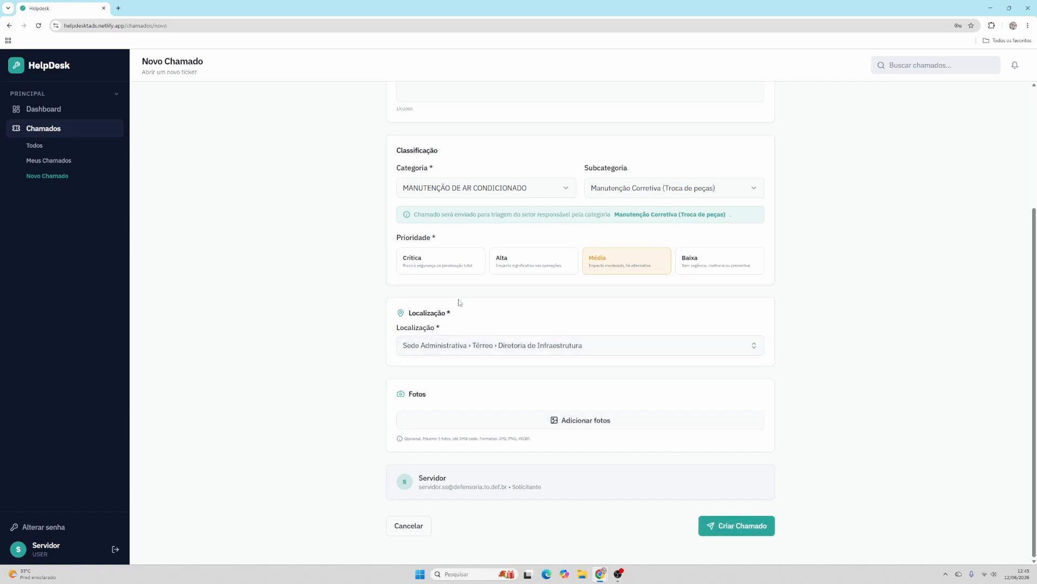
pyautogui.click(730, 528)
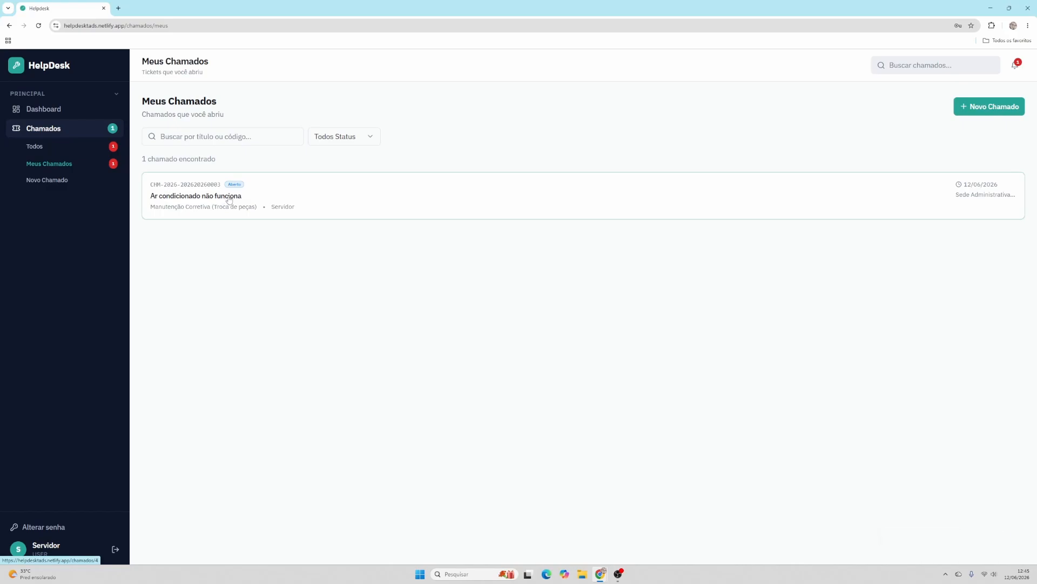
# - Open the "Ar condicionado não funciona" ticket and view its newest "Chamado atualizado" notification
pyautogui.click(227, 200)
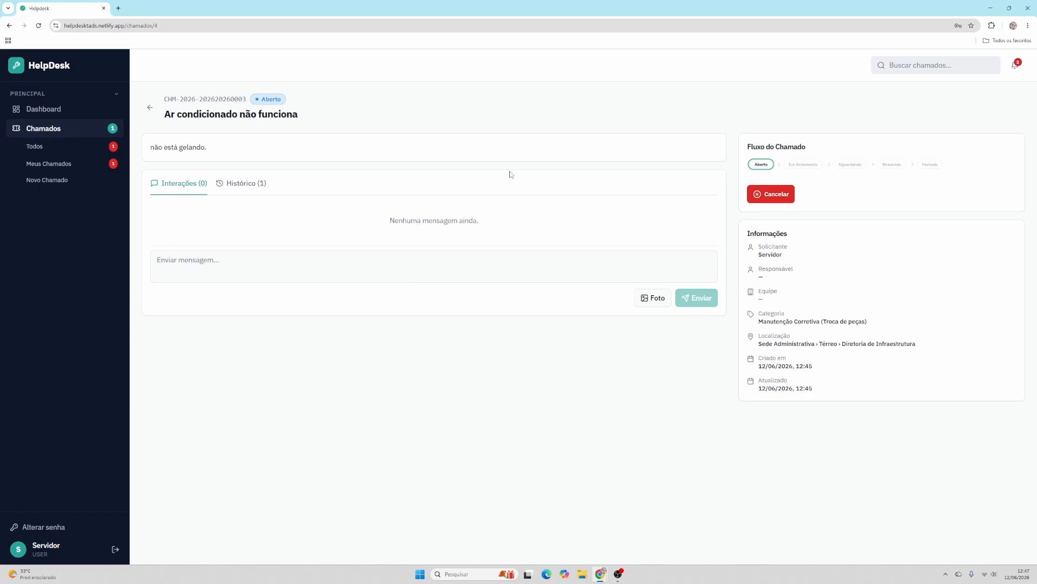
pyautogui.click(1021, 69)
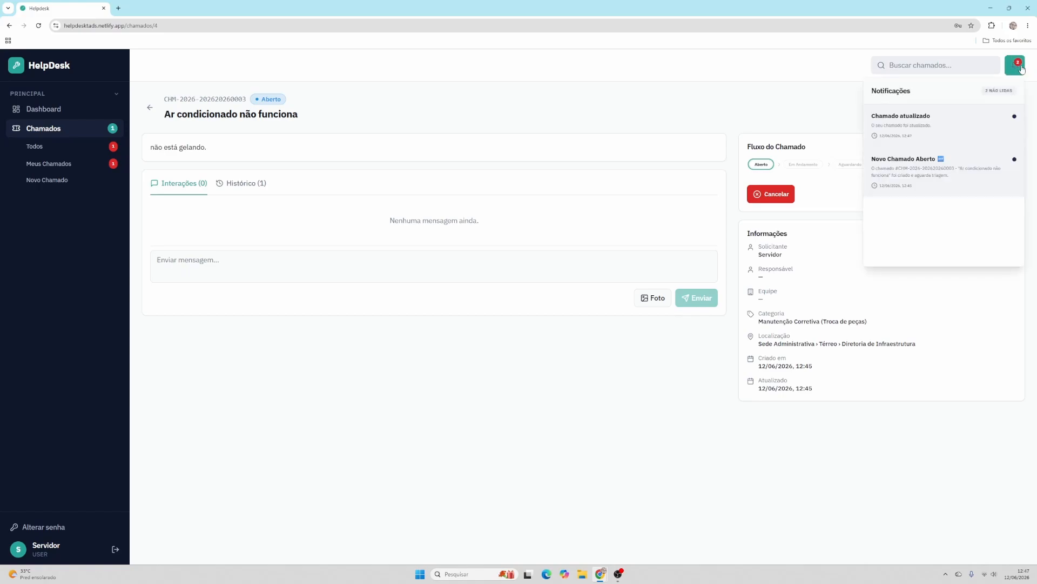
pyautogui.click(902, 124)
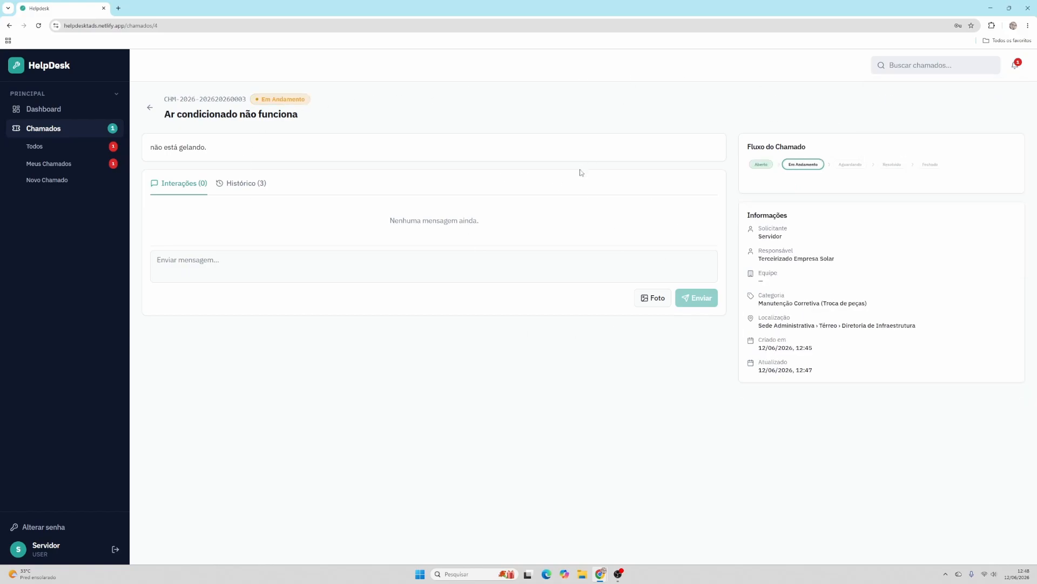
# - Review the ticket's history entries for triage and service order registration, and its current stage in the ticket flow
pyautogui.click(259, 185)
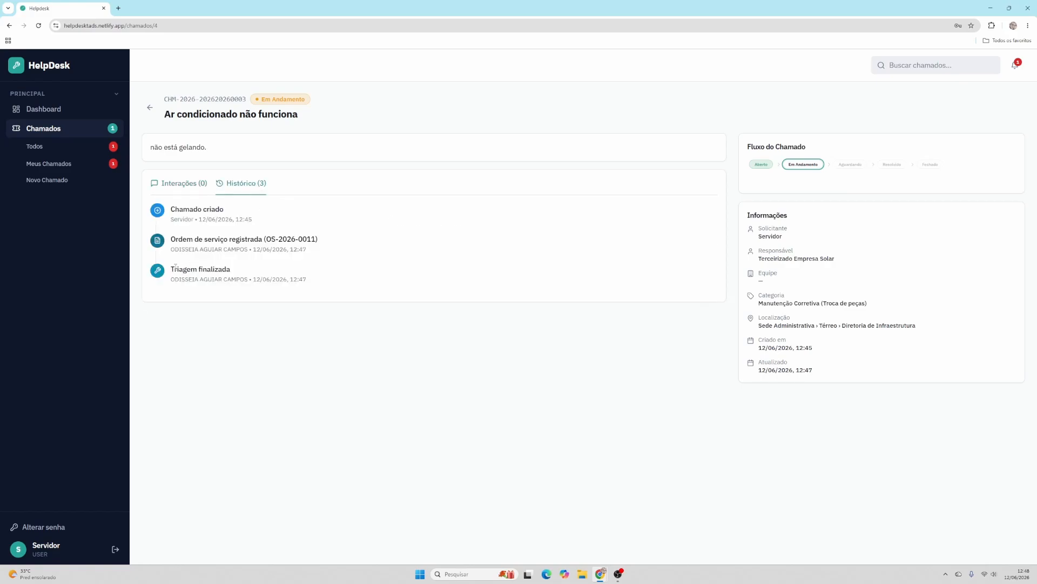
pyautogui.moveTo(169, 270); pyautogui.dragTo(310, 282)
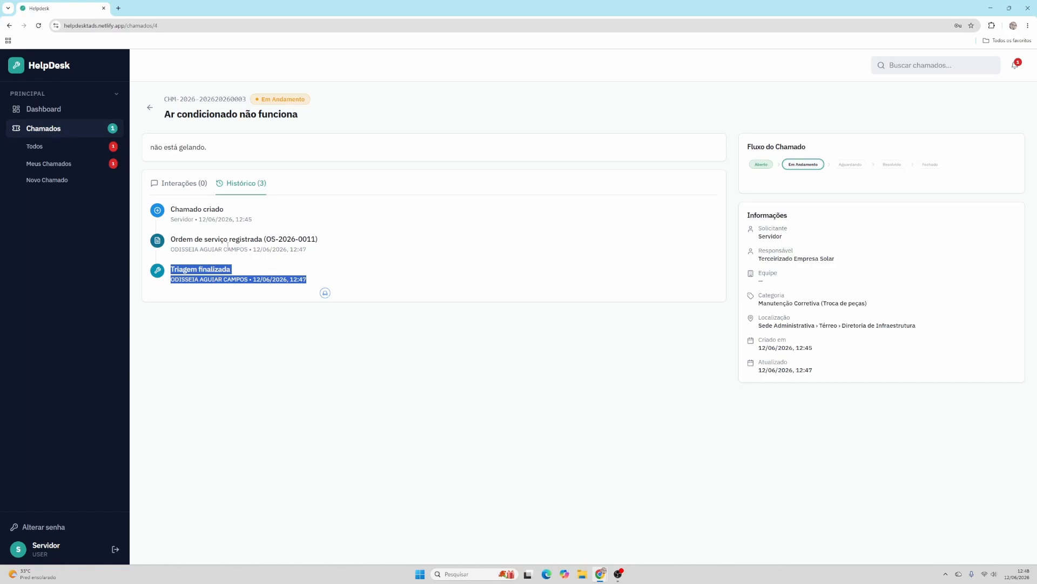
pyautogui.moveTo(170, 239); pyautogui.dragTo(327, 251)
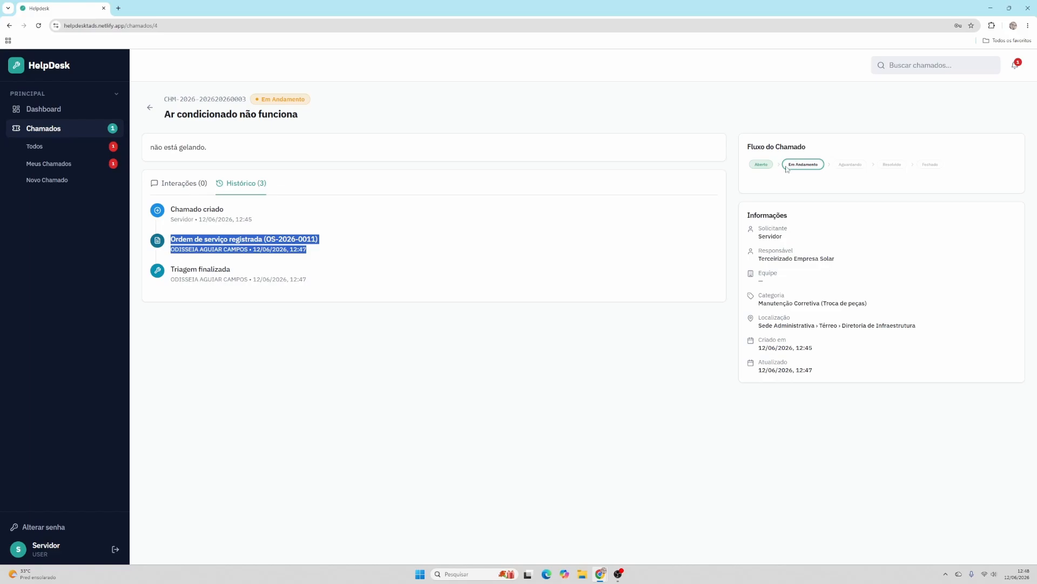
pyautogui.moveTo(788, 168); pyautogui.dragTo(824, 170)
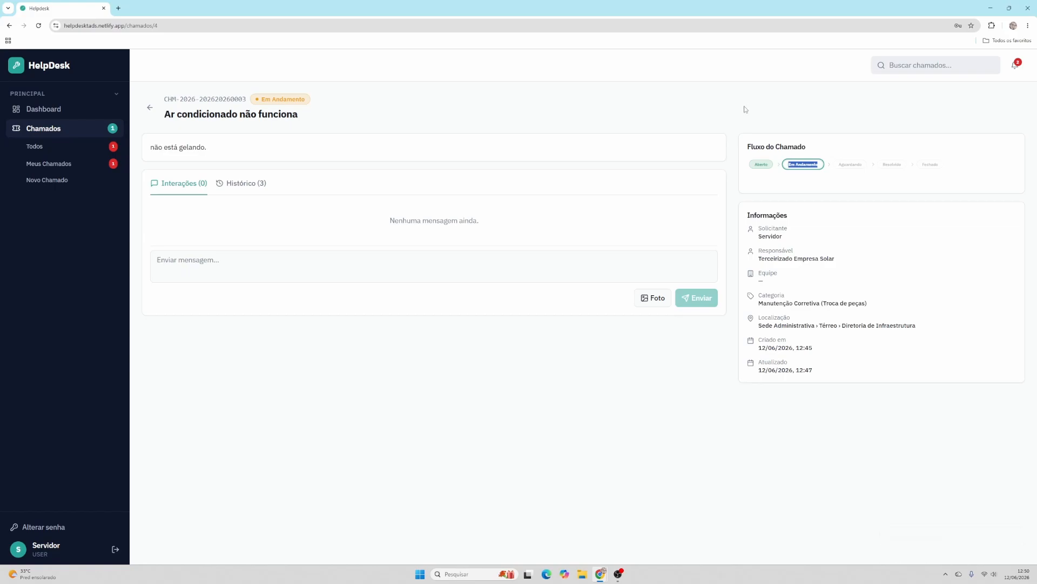
# - Open the latest ticket update notification and reject the service as incorrect, giving the reason "o técnico não apareceu."
pyautogui.click(1016, 65)
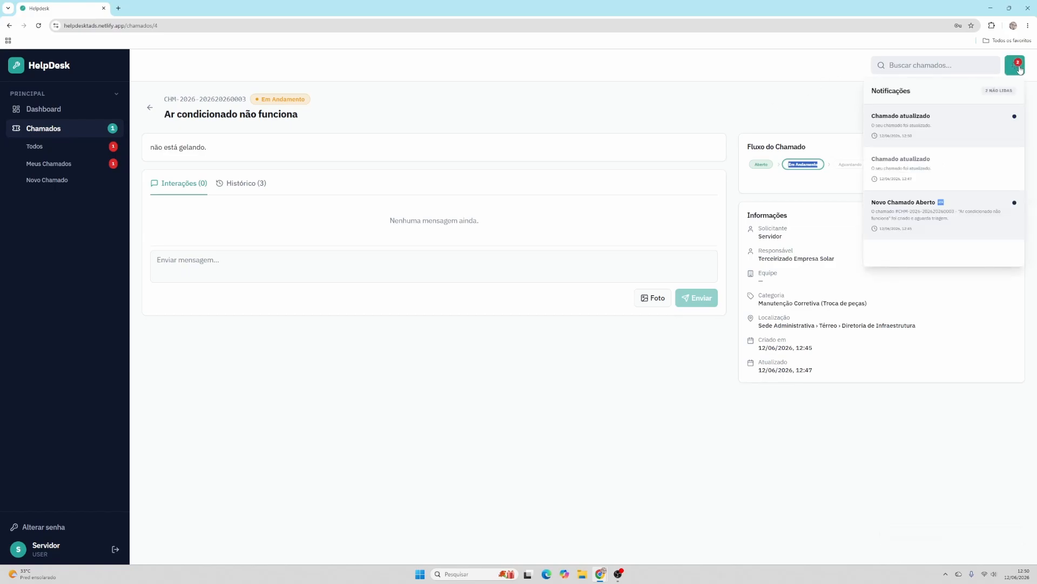
pyautogui.click(897, 126)
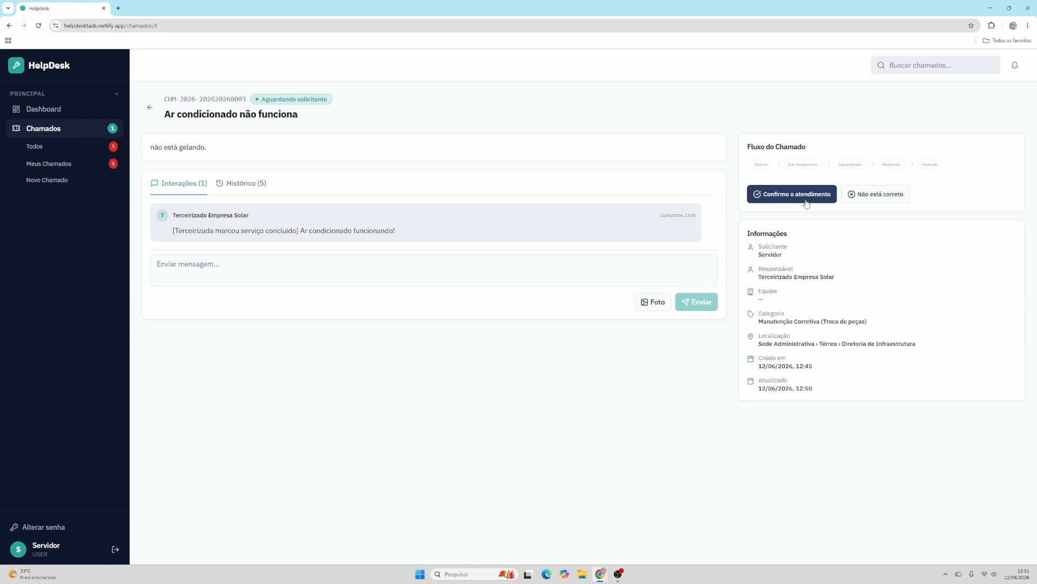
pyautogui.click(887, 201)
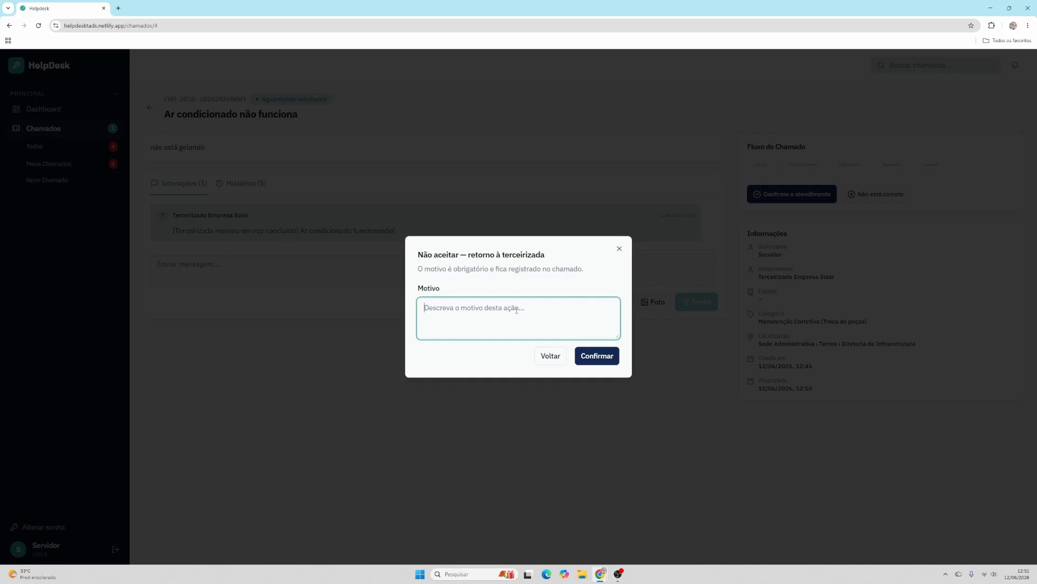
pyautogui.write('o técnico não apareceu.')
pyautogui.click(597, 356)
pyautogui.moveTo(188, 278); pyautogui.dragTo(434, 290)
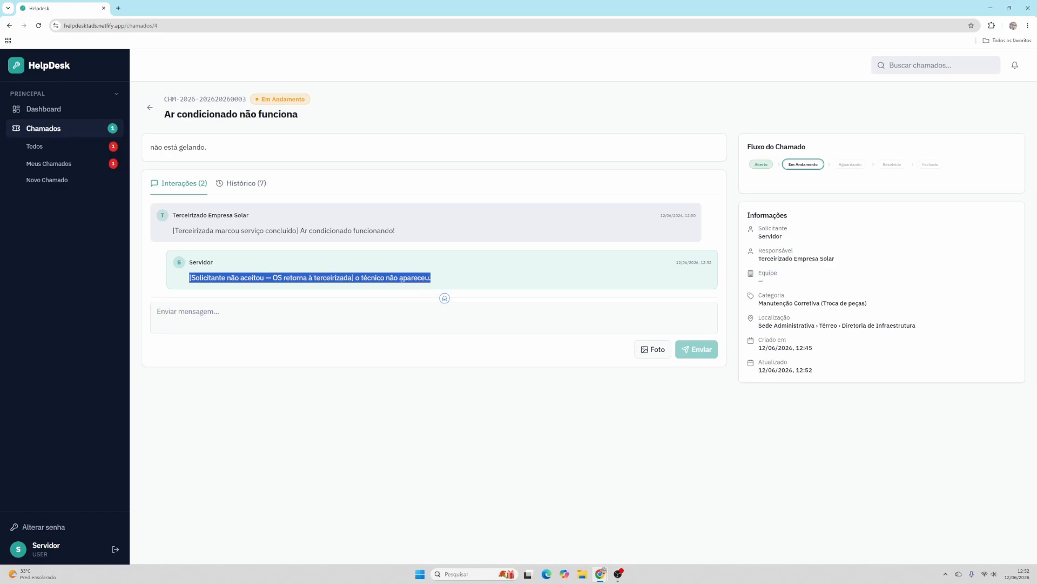
# - Open the newest "Chamado atualizado" notification and review the contractor's latest message in the air-conditioning ticket
pyautogui.moveTo(445, 279); pyautogui.dragTo(354, 279)
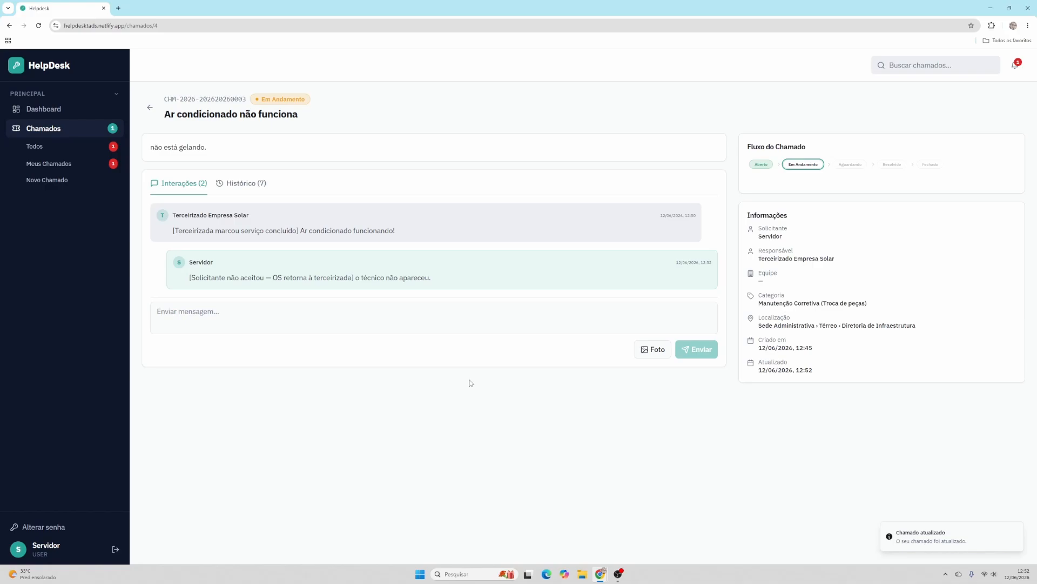
pyautogui.click(1016, 64)
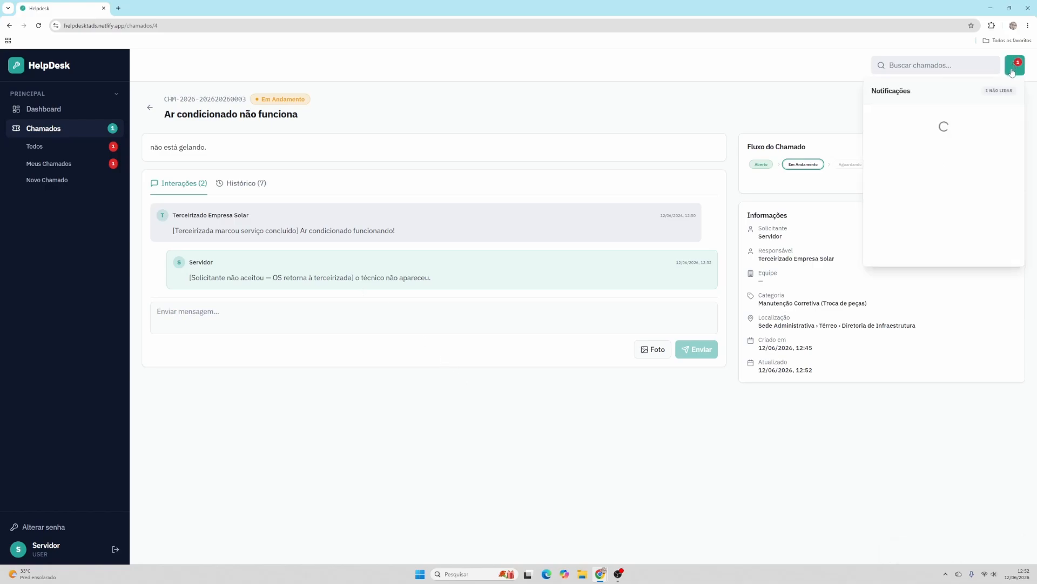
pyautogui.click(960, 128)
pyautogui.scroll(-1, 925, 251)
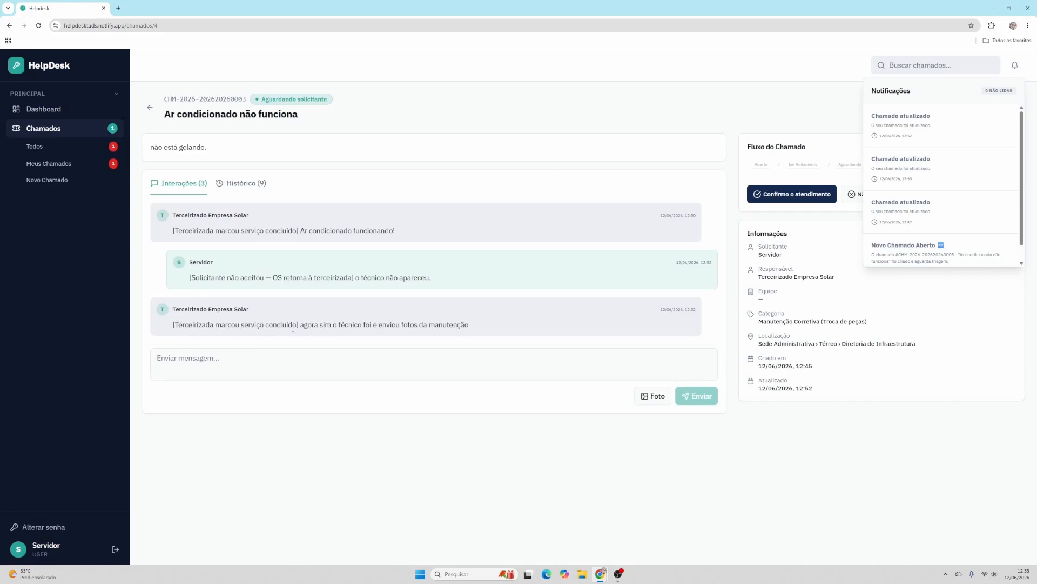
pyautogui.moveTo(300, 324); pyautogui.dragTo(463, 326)
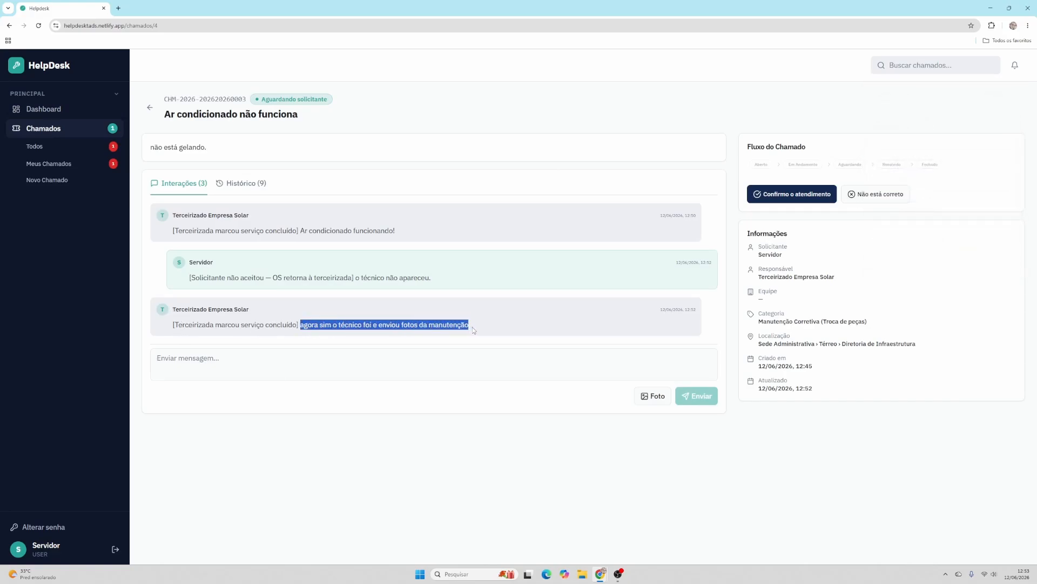
# - Confirm the service as attended in person with the comment "Ar condicionado funcionando." and view the dashboard's ticket summary by priority
pyautogui.click(790, 195)
pyautogui.click(596, 355)
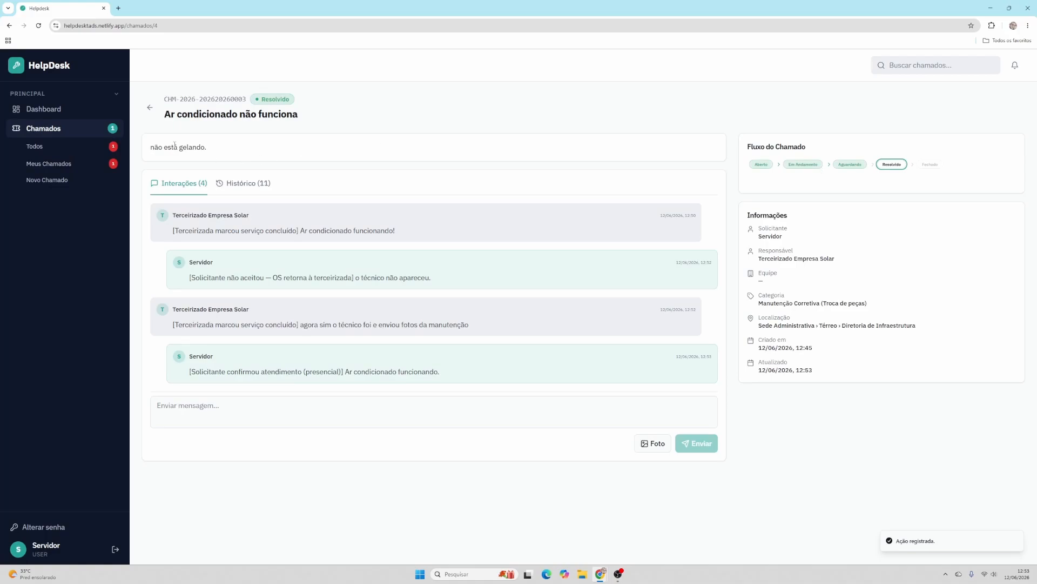
pyautogui.click(69, 109)
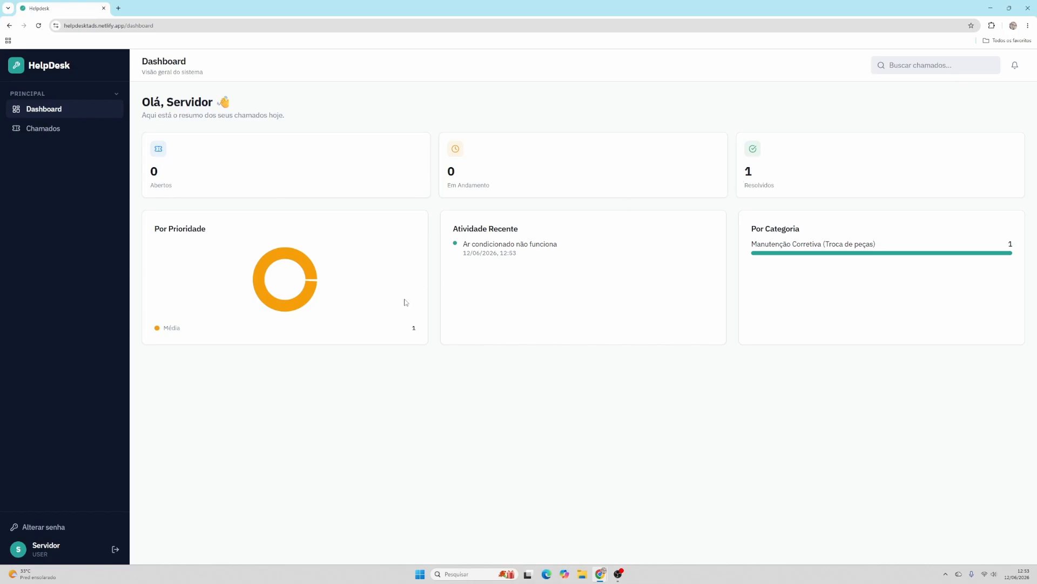
pyautogui.moveTo(296, 259)
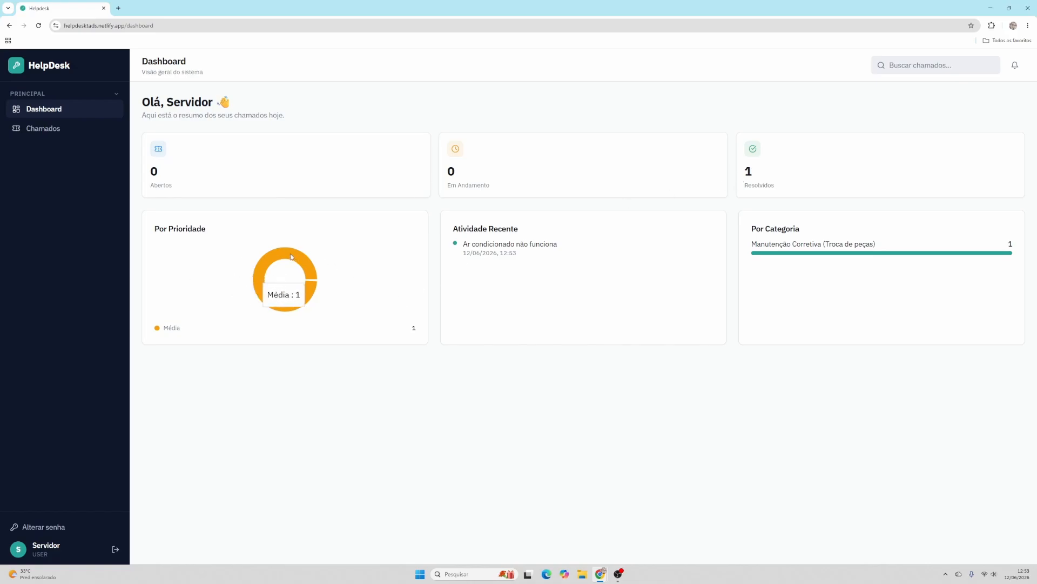